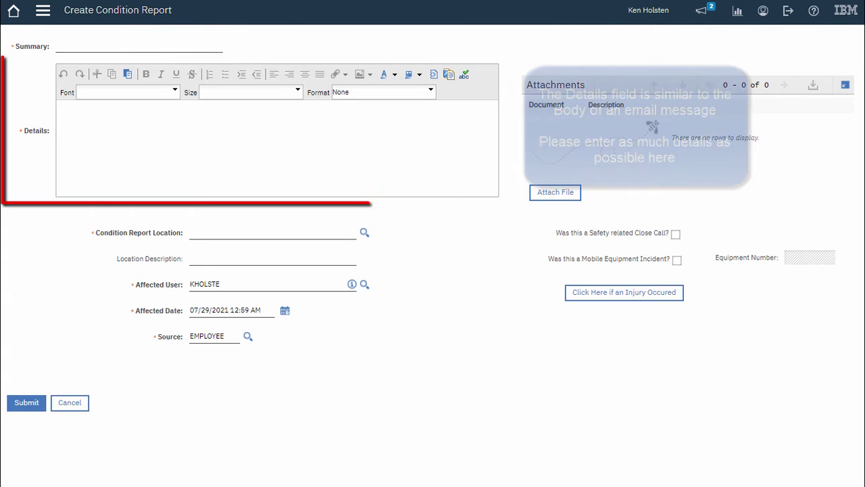
- Enter the summary 'Dent noticed in parking lot' and paste the car 410 dent description into Details
{"action": "left_click", "coordinate": [65, 48]}
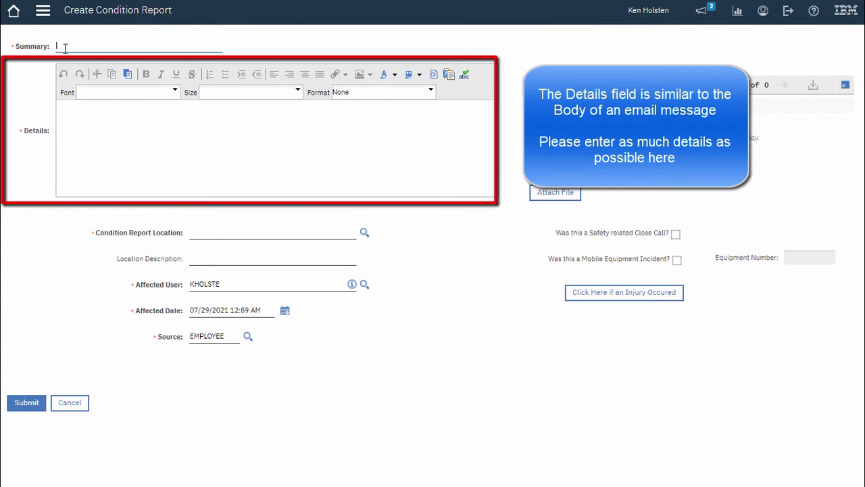
{"action": "type", "text": "Dent noticed in parking lot"}
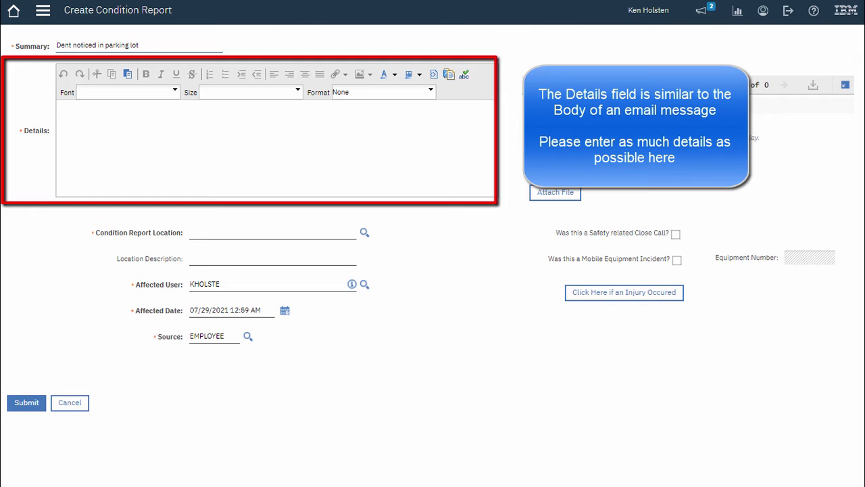
{"action": "type", "text": "We checked out car 410.  The car was parked in the Ephrata HQ parking lot as expected.  No other vehicles were parked near the car at that time.  My coworker found some damage on the right rear passenger door.  She noticed this during a 360 walk-around.  I saw a dent and some scratches.  I also saw fresh paint shavings on the rear edge of the dent.  Based on the pattern of the dent and the direction of the scrapes it appears that another vehicle collided with our car while it was backing out of the neighboring parking space."}
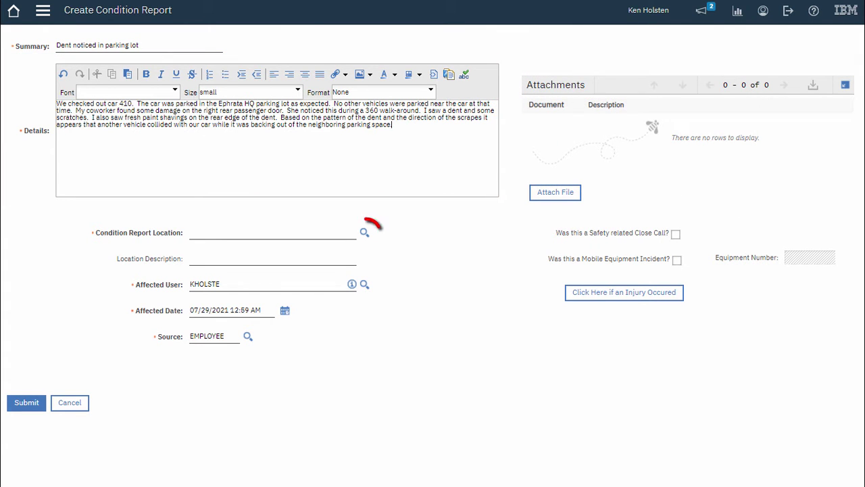
- Set the Condition Report Location to EHQ (Ephrata Headquarters) after briefly trying OTHER
{"action": "left_click", "coordinate": [364, 233]}
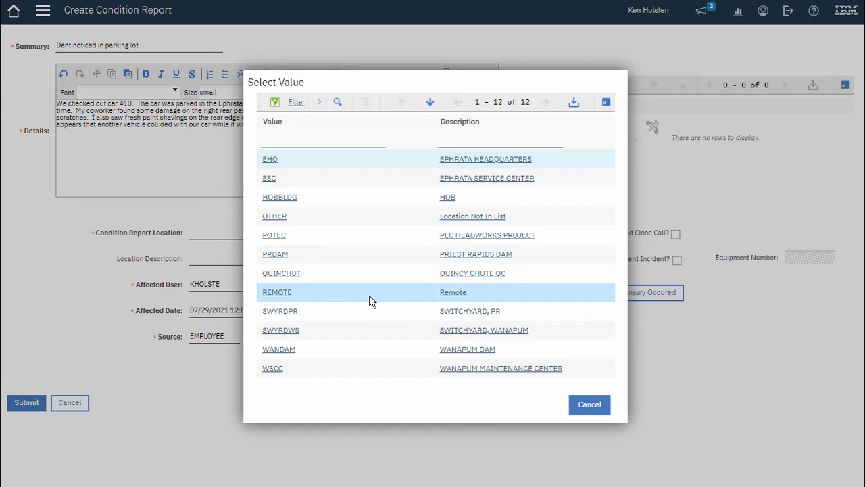
{"action": "left_click", "coordinate": [271, 161]}
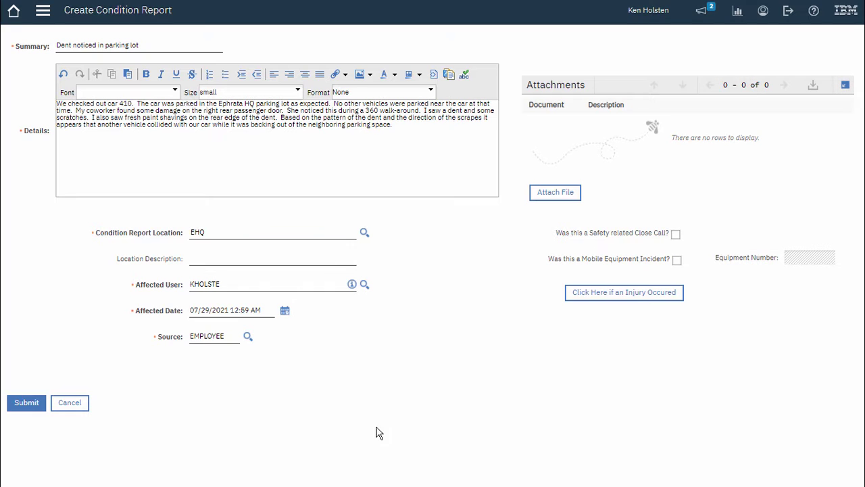
{"action": "left_click", "coordinate": [365, 234]}
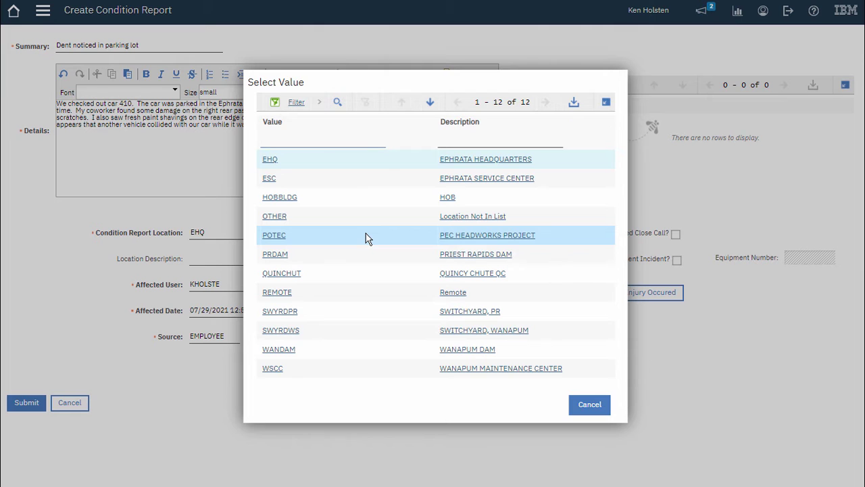
{"action": "left_click", "coordinate": [275, 217]}
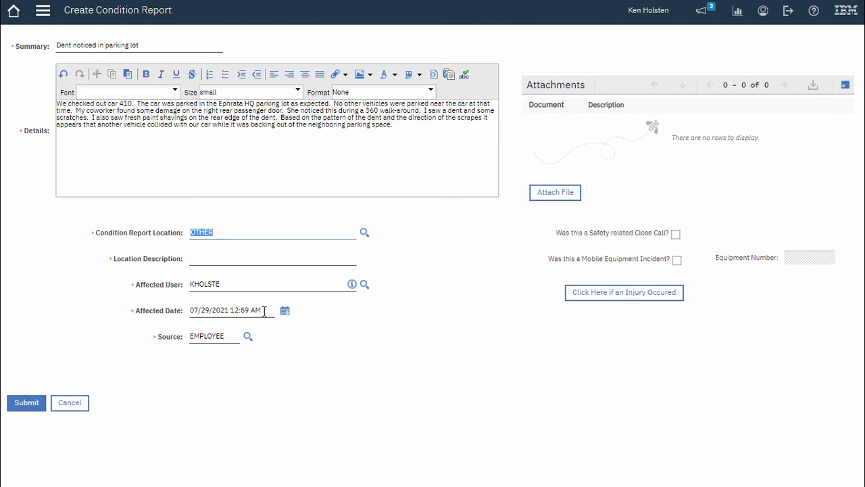
{"action": "left_click", "coordinate": [251, 259]}
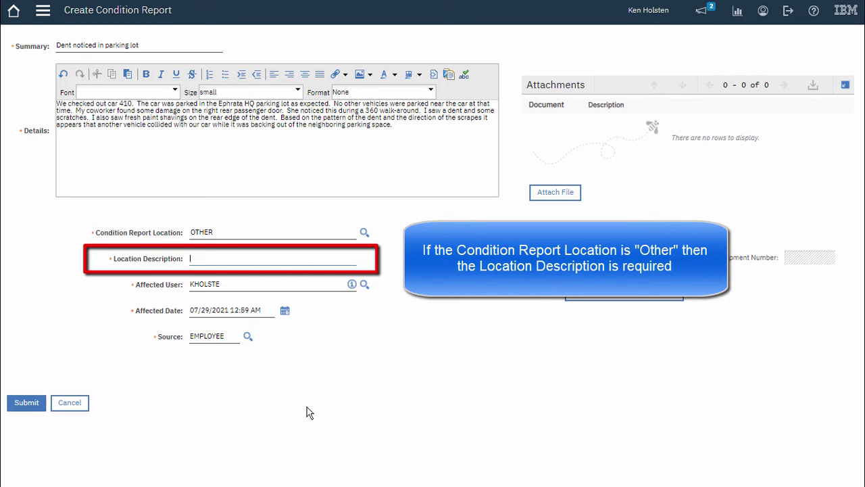
{"action": "left_click", "coordinate": [364, 232]}
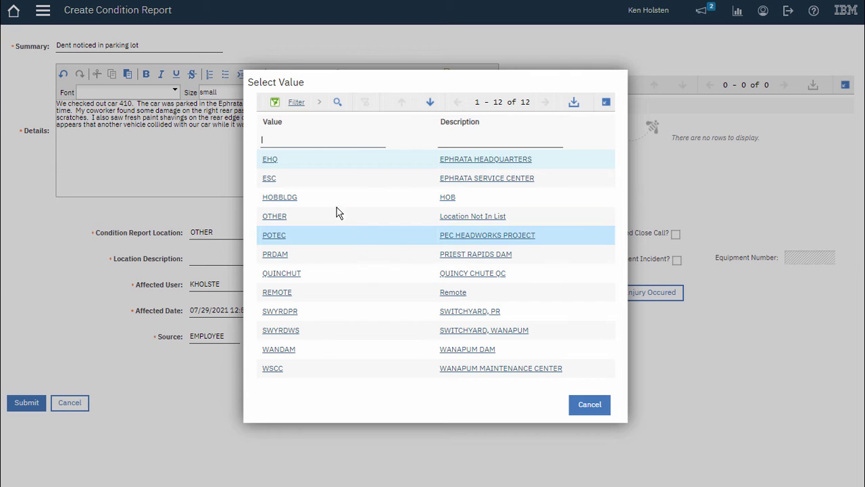
{"action": "left_click", "coordinate": [269, 162]}
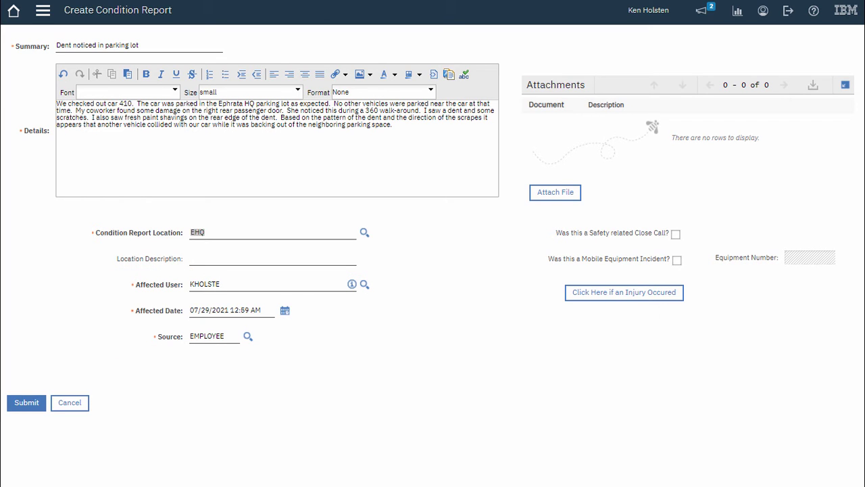
- Mark the report as a Mobile Equipment Incident and enter equipment number V410
{"action": "left_click", "coordinate": [677, 260]}
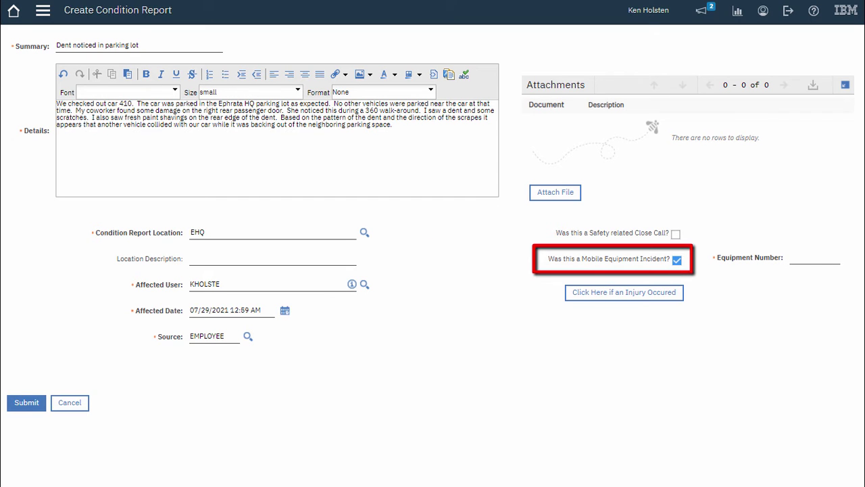
{"action": "left_click", "coordinate": [802, 258]}
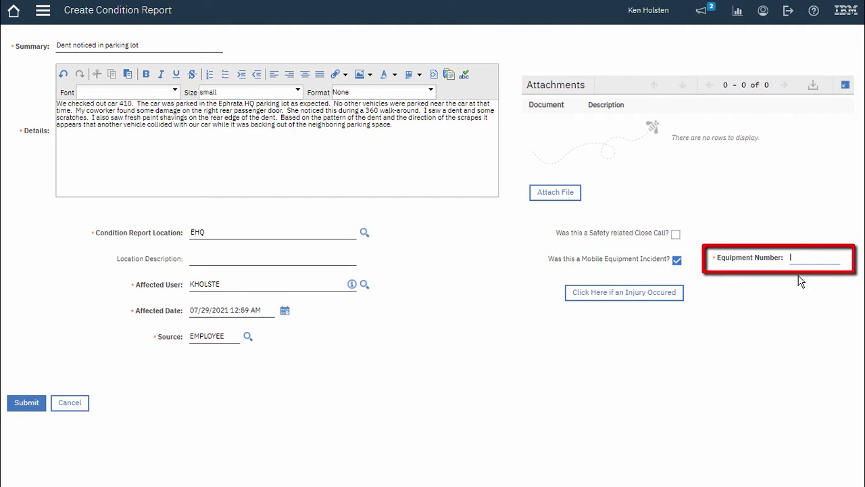
{"action": "type", "text": "V"}
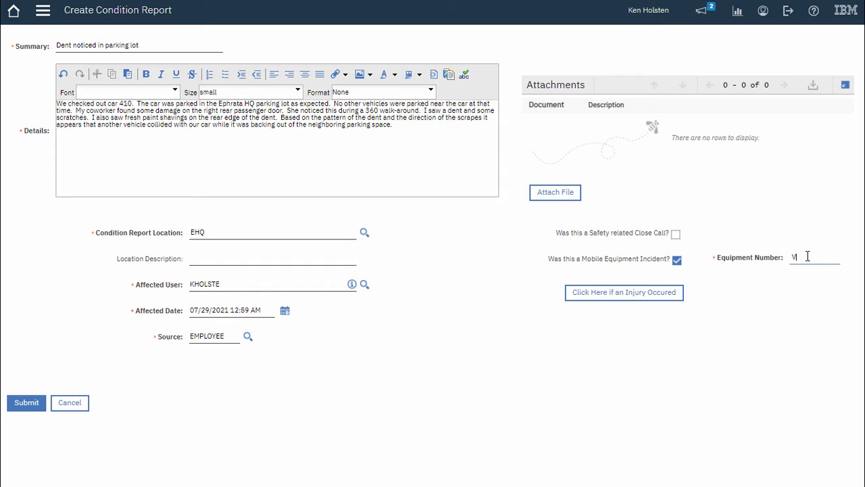
{"action": "type", "text": "410"}
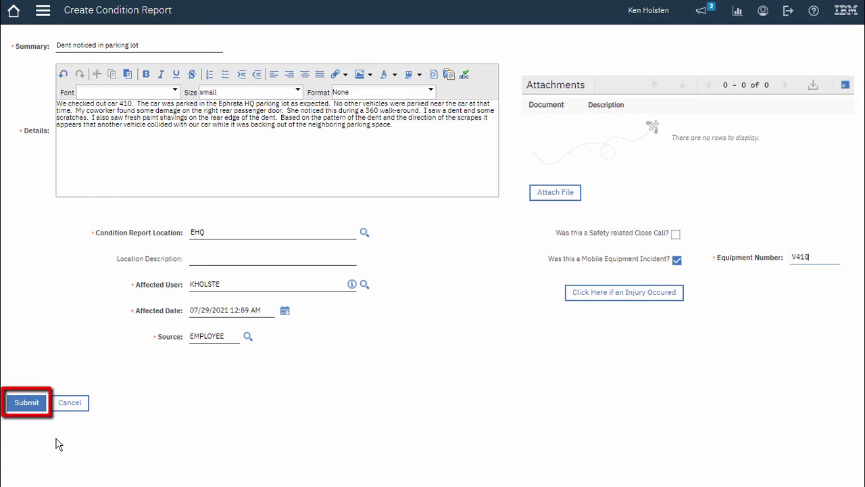
- Submit the dent report, which is recorded as Condition Report 10439
{"action": "left_click", "coordinate": [33, 404]}
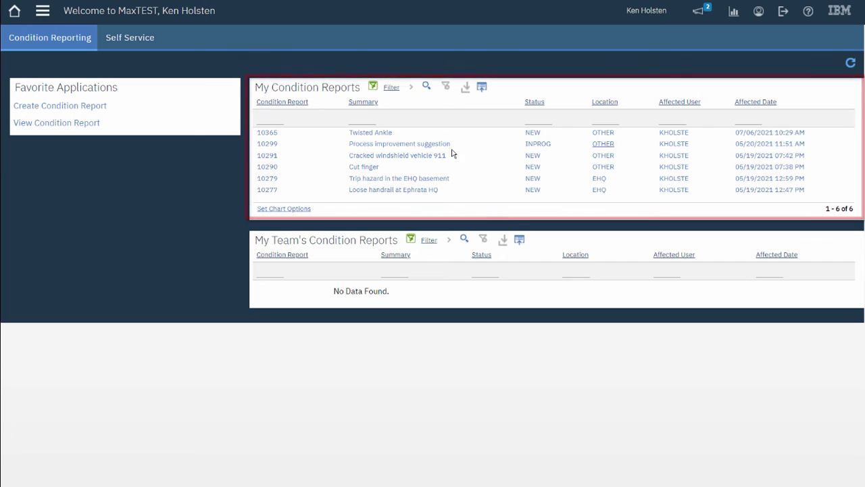
- Open the Twisted Ankle report 10365 and scroll down to its empty Attachments and Log
{"action": "left_click", "coordinate": [270, 133]}
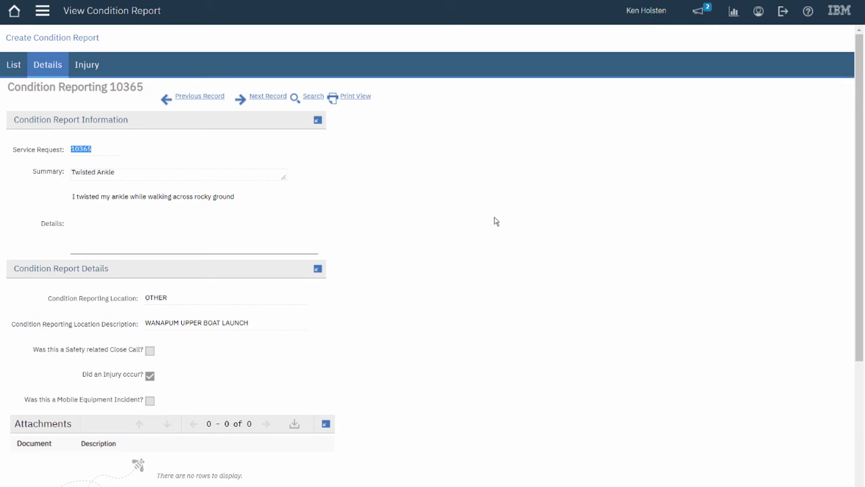
{"action": "scroll", "coordinate": [478, 212], "scroll_direction": "down", "scroll_amount": 3}
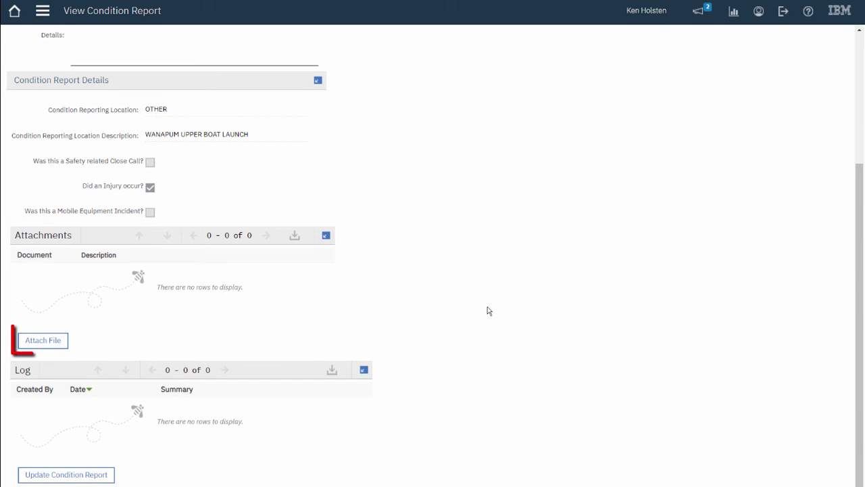
- Choose 20190329_092808.jpg from the Pictures folder as the file to attach
{"action": "left_click", "coordinate": [51, 343]}
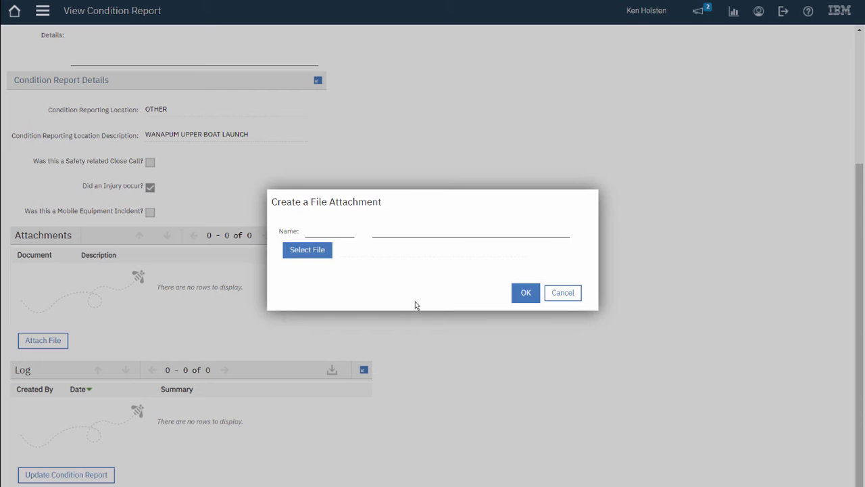
{"action": "left_click", "coordinate": [301, 254]}
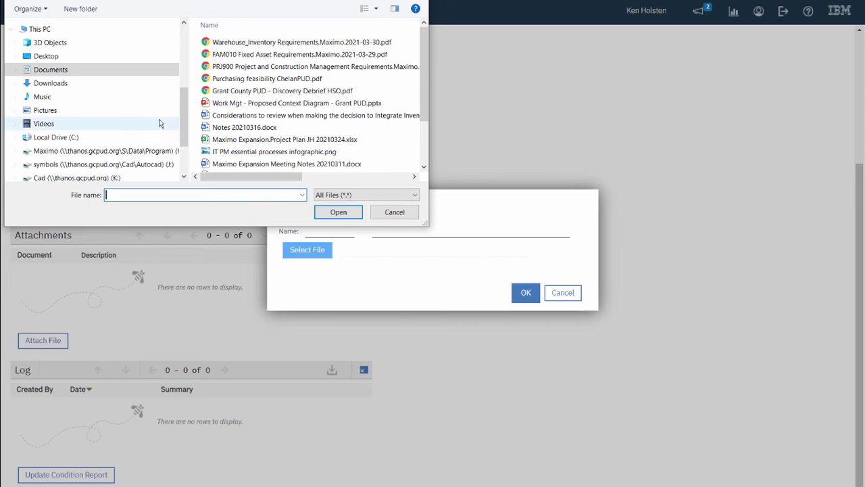
{"action": "left_click", "coordinate": [75, 115]}
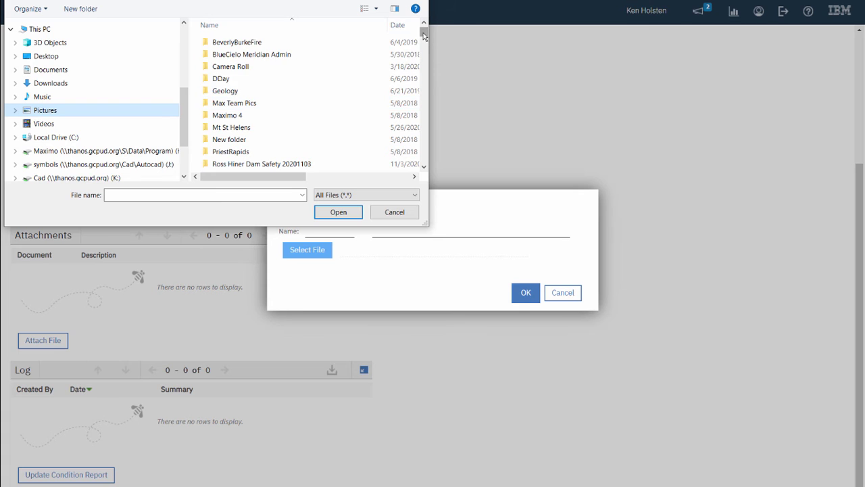
{"action": "left_click_drag", "start_coordinate": [424, 35], "coordinate": [424, 50]}
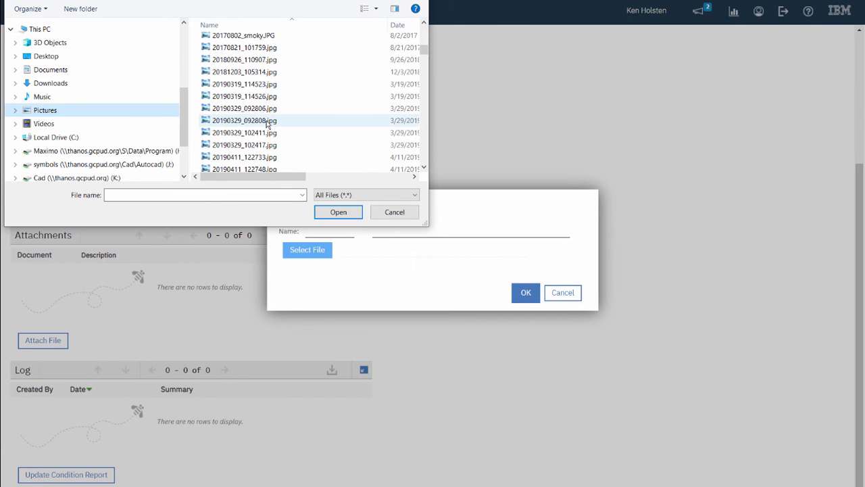
{"action": "left_click", "coordinate": [267, 122]}
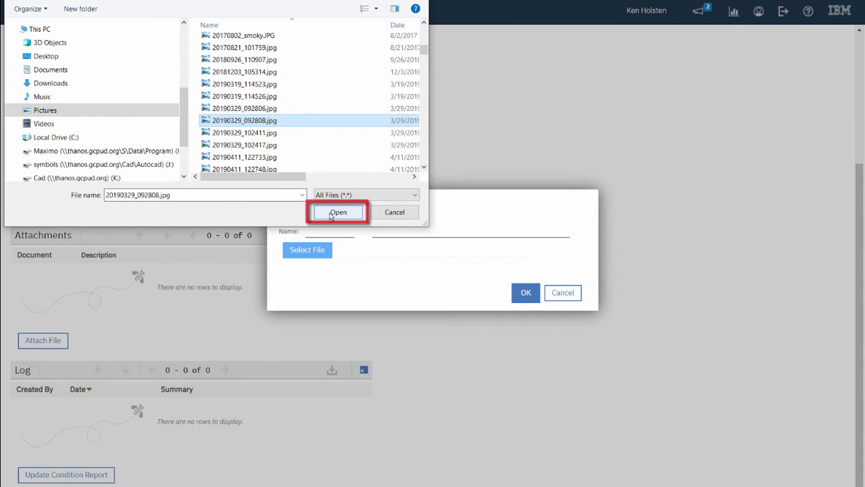
{"action": "left_click", "coordinate": [336, 212]}
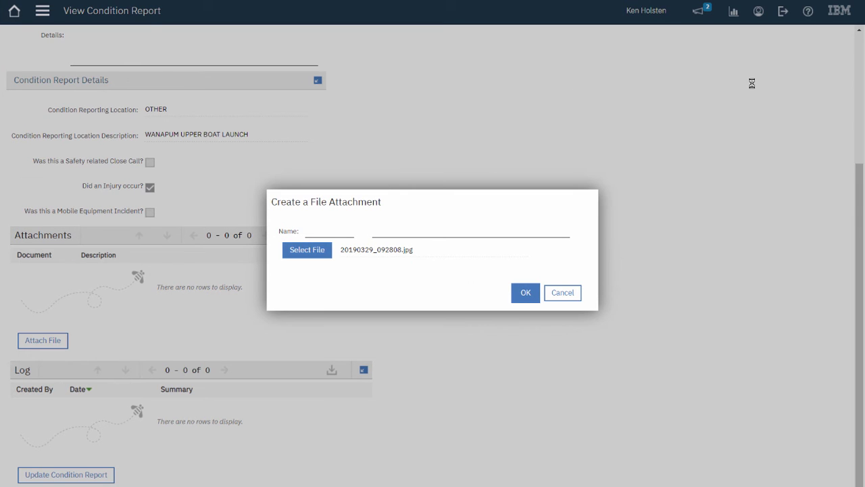
- Name the attachment IMAGE with description 'Injury Image' and save it
{"action": "left_click", "coordinate": [332, 228]}
{"action": "type", "text": "IMAGE"}
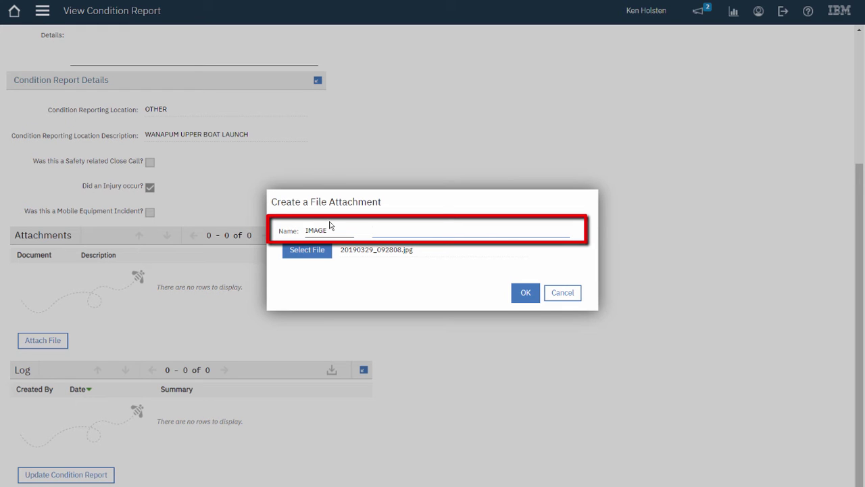
{"action": "key", "text": "Tab"}
{"action": "type", "text": "Injury Image"}
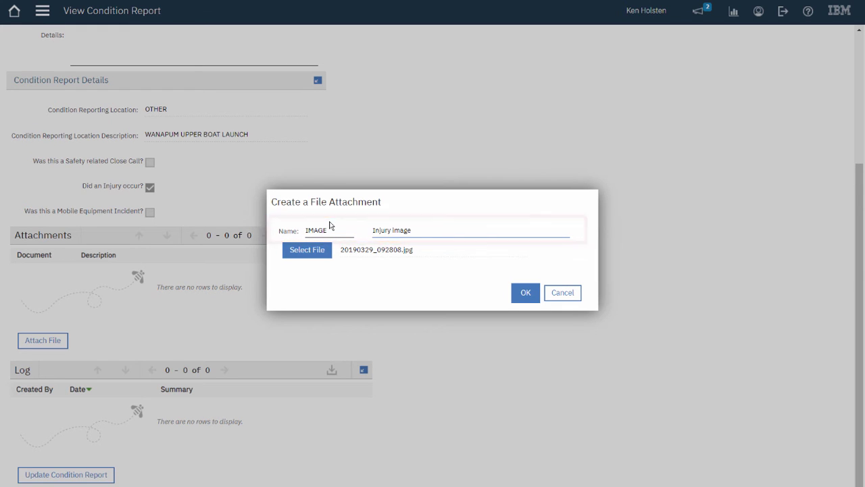
{"action": "left_click", "coordinate": [525, 292]}
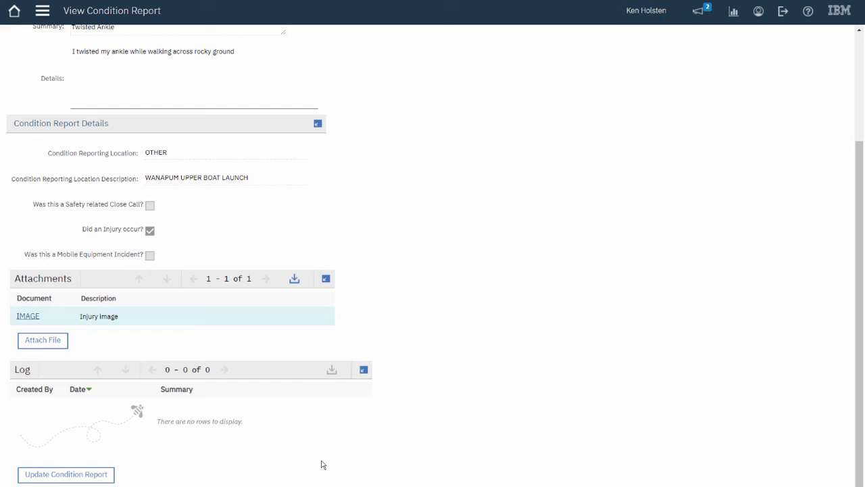
- Add a log entry with summary and details 'Added an image of the area' and save it
{"action": "left_click", "coordinate": [87, 475]}
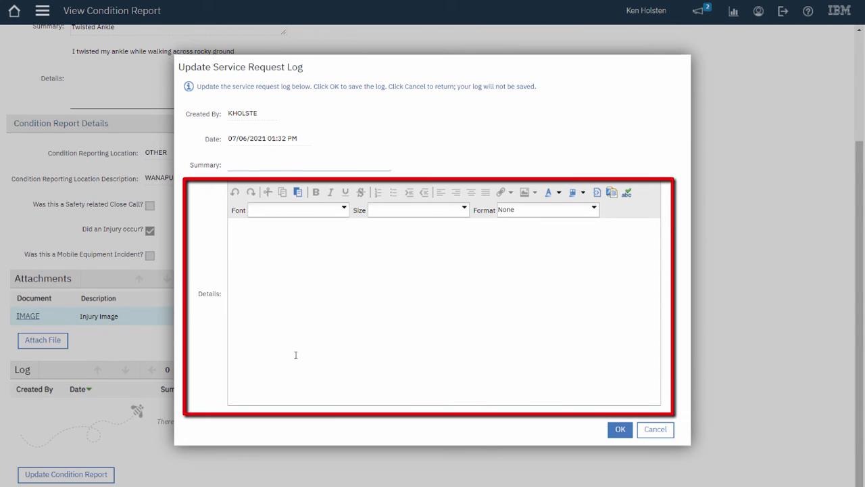
{"action": "type", "text": "Added an image of the area"}
{"action": "left_click", "coordinate": [325, 254]}
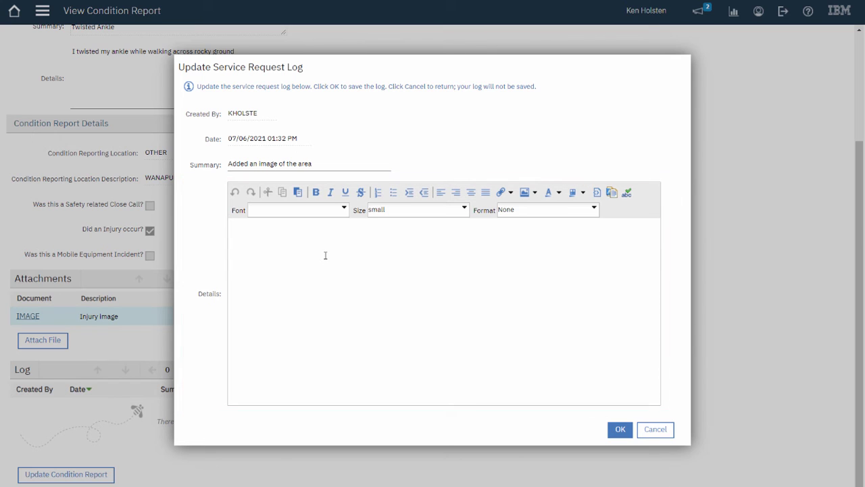
{"action": "type", "text": "Added an image of the area"}
{"action": "left_click", "coordinate": [619, 430]}
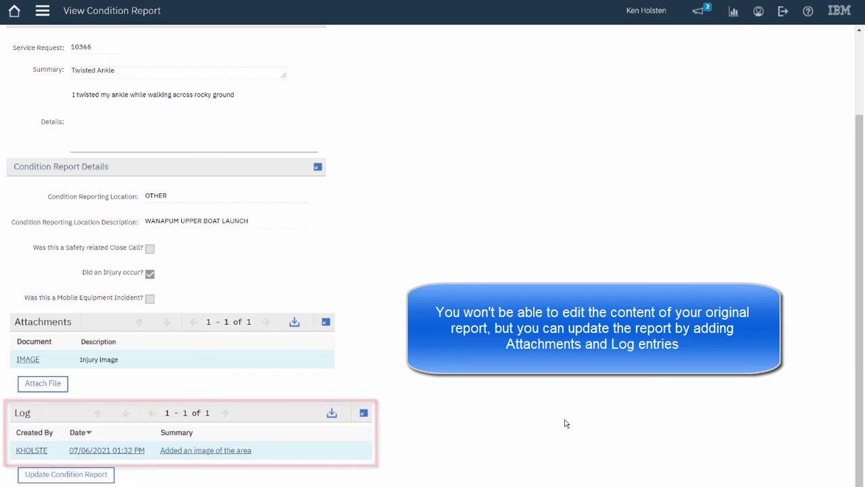
{"action": "scroll", "coordinate": [566, 423], "scroll_direction": "up", "scroll_amount": 3}
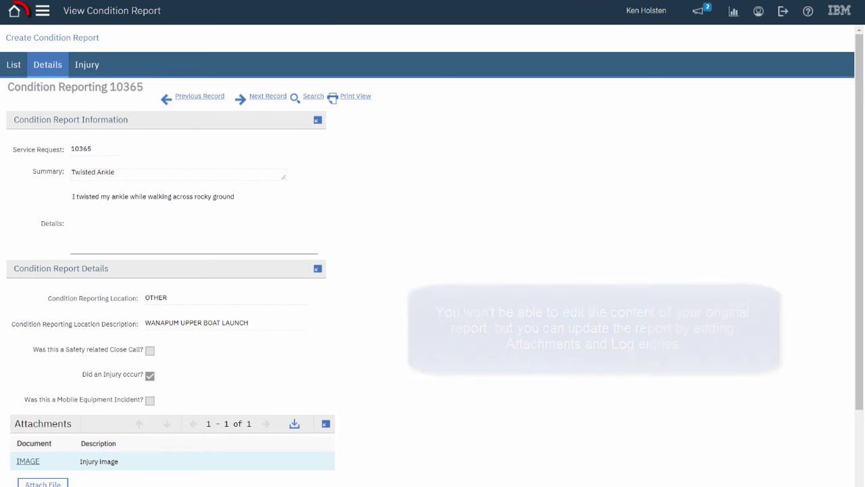
- Go back to the Condition Reporting start center, where 10365 heads My Condition Reports
{"action": "left_click", "coordinate": [14, 12]}
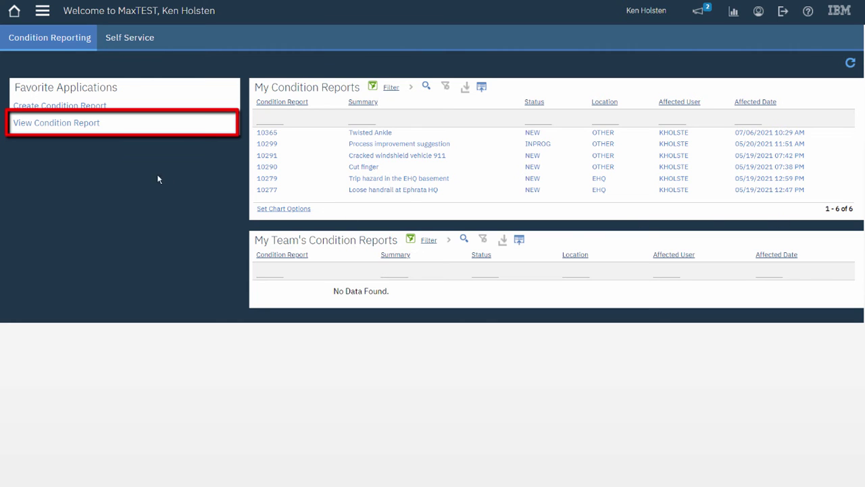
- Search condition reports for 'finger' in Summary and open result 10290, Cut finger
{"action": "left_click", "coordinate": [60, 126]}
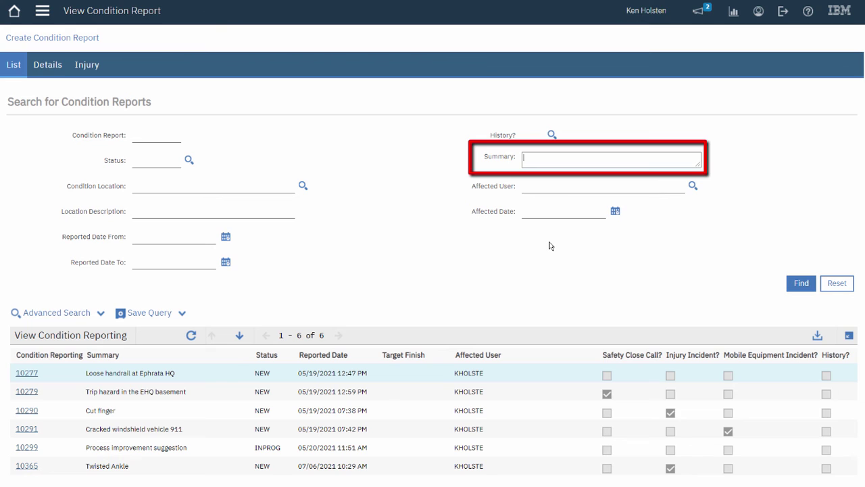
{"action": "type", "text": "finger"}
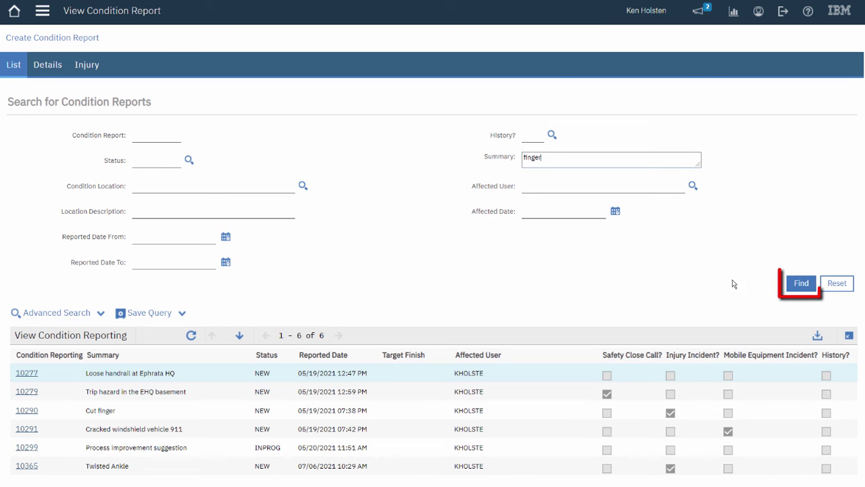
{"action": "left_click", "coordinate": [801, 284]}
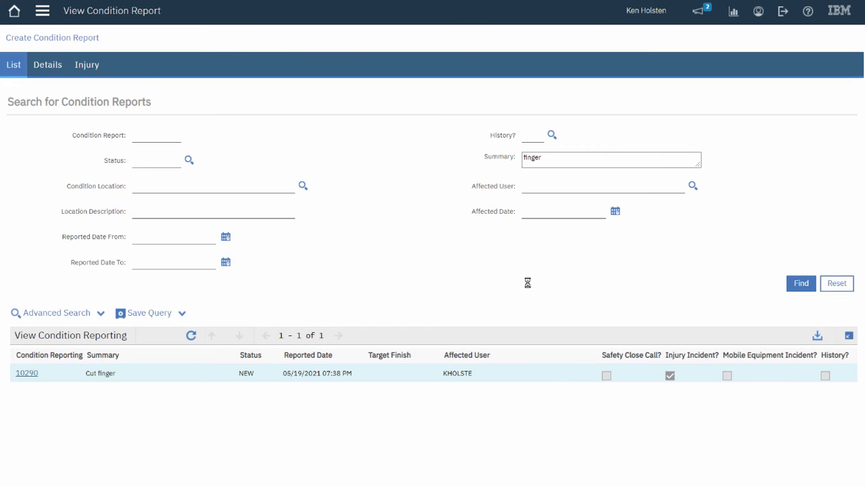
{"action": "left_click", "coordinate": [26, 378]}
{"action": "left_click", "coordinate": [27, 375]}
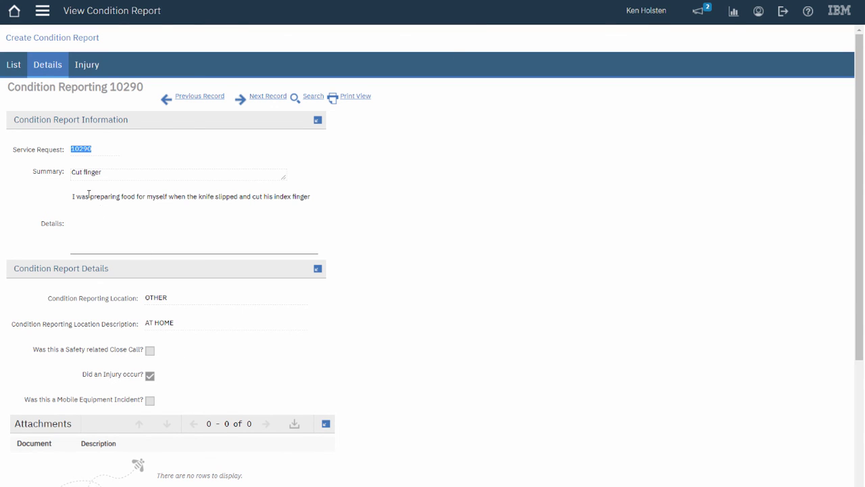
- Leave record 10290 and return to the Condition Reporting start center
{"action": "left_click", "coordinate": [13, 11]}
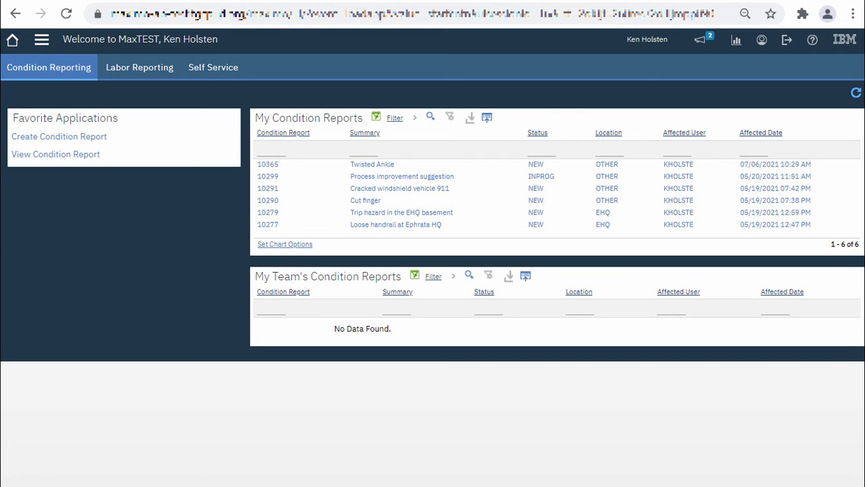
- Browse Self Service and Work Orders in the navigation menu, then display Help's Grant PUD Maximo Tutorials
{"action": "left_click", "coordinate": [41, 40]}
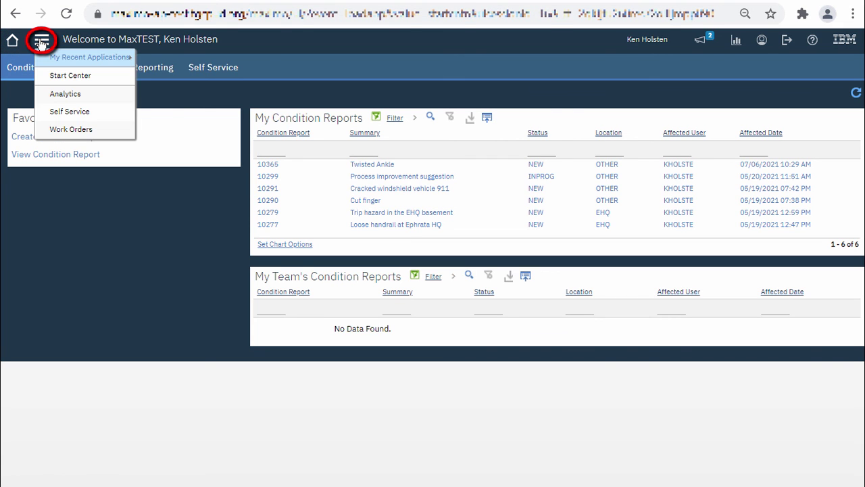
{"action": "mouse_move", "coordinate": [53, 112]}
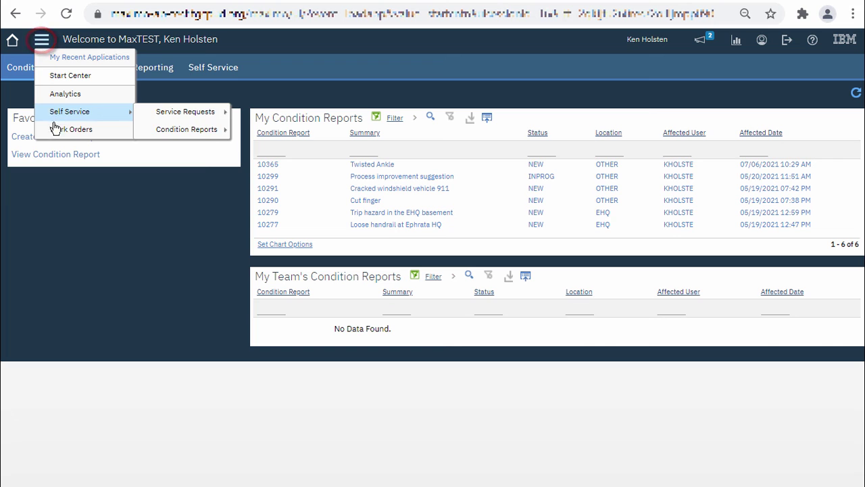
{"action": "mouse_move", "coordinate": [55, 129]}
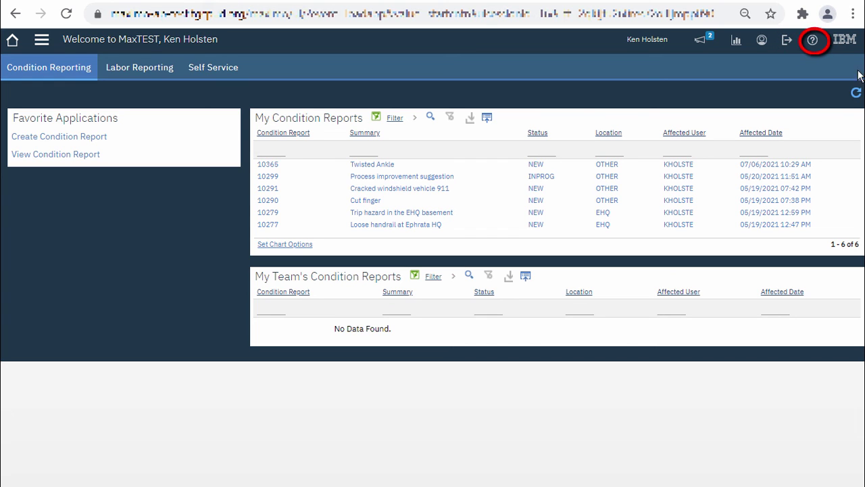
{"action": "left_click", "coordinate": [813, 42]}
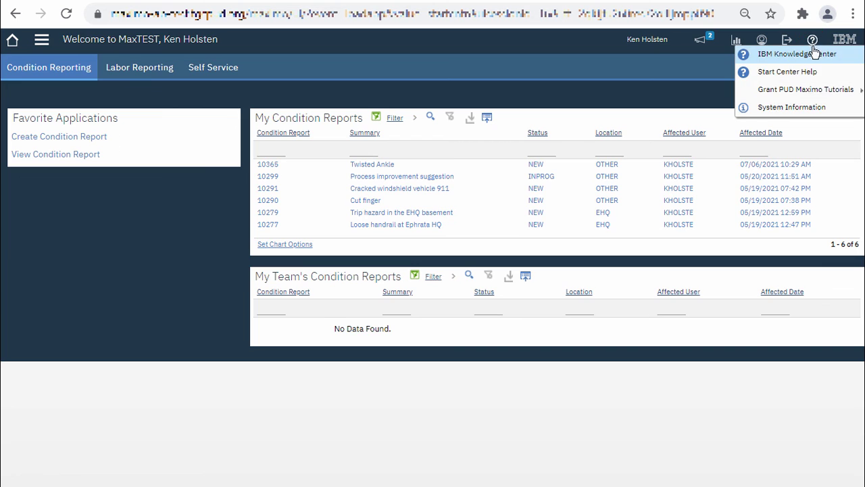
{"action": "mouse_move", "coordinate": [813, 89]}
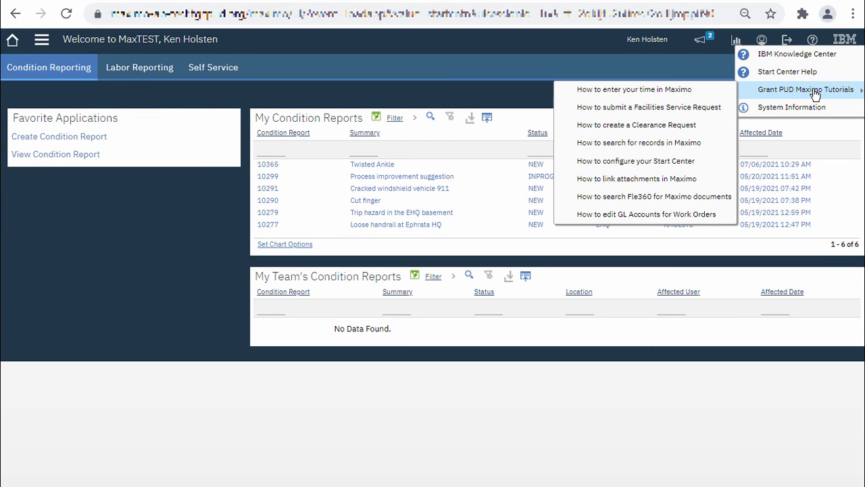